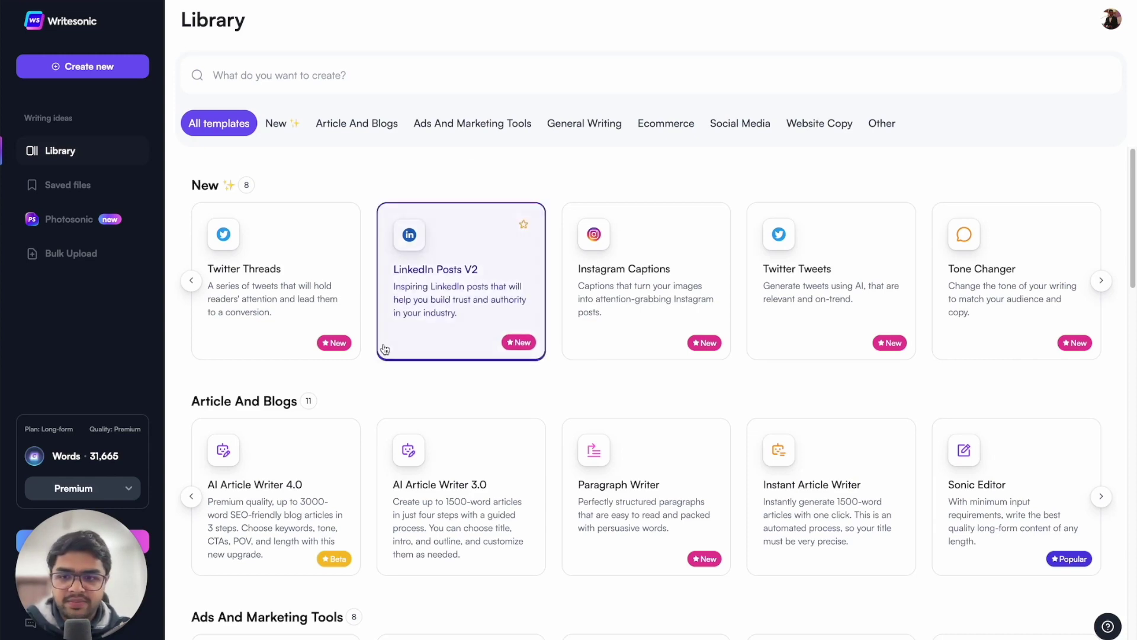
Step: Scroll the template Library down to the Article And Blogs templates
scroll(356, 384, "down", 3)
scroll(356, 384, "down", 1)
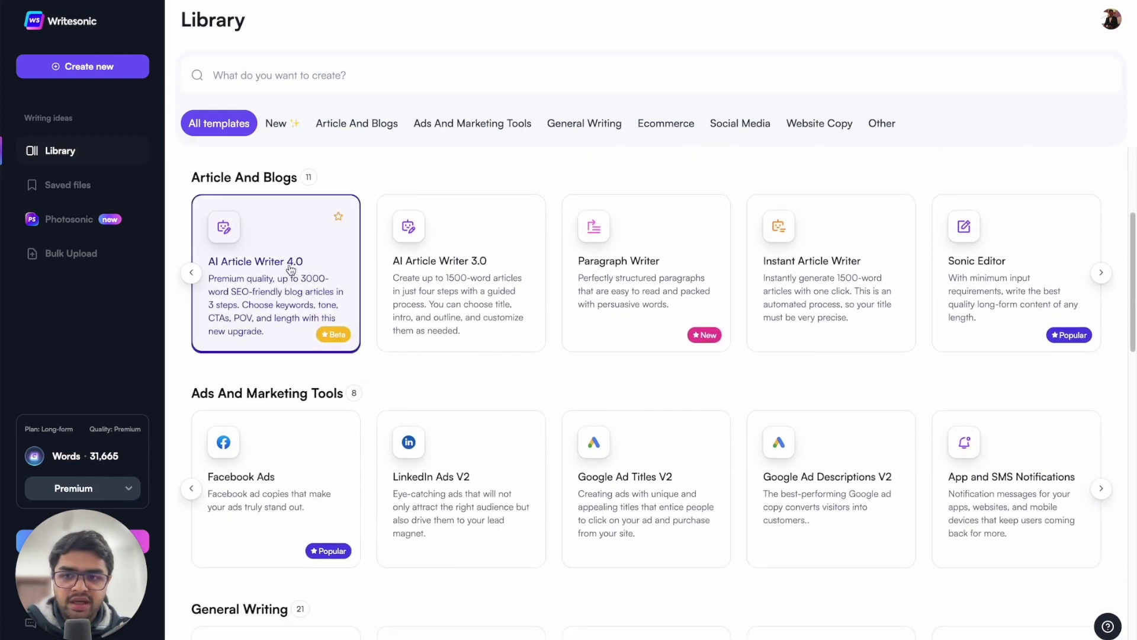
Step: Start AI Article Writer 4.0 and enter 'professional bios' as the topic
left_click(270, 283)
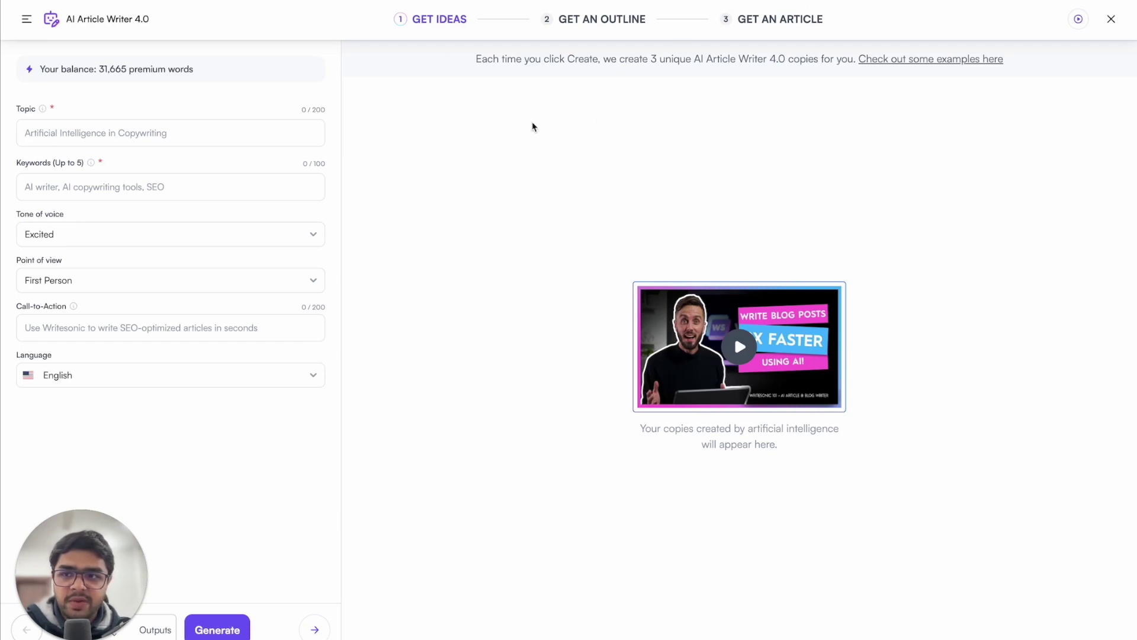
left_click(148, 144)
type("professional bios")
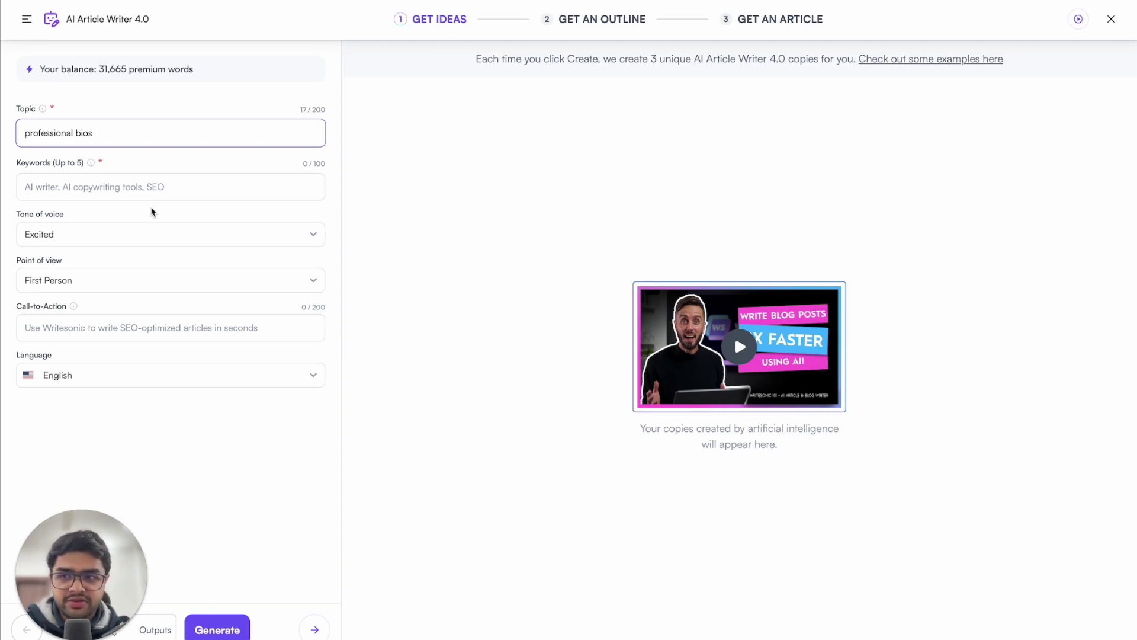
Step: Copy the topic into Keywords followed by a comma, then switch to Ahrefs
left_click(153, 187)
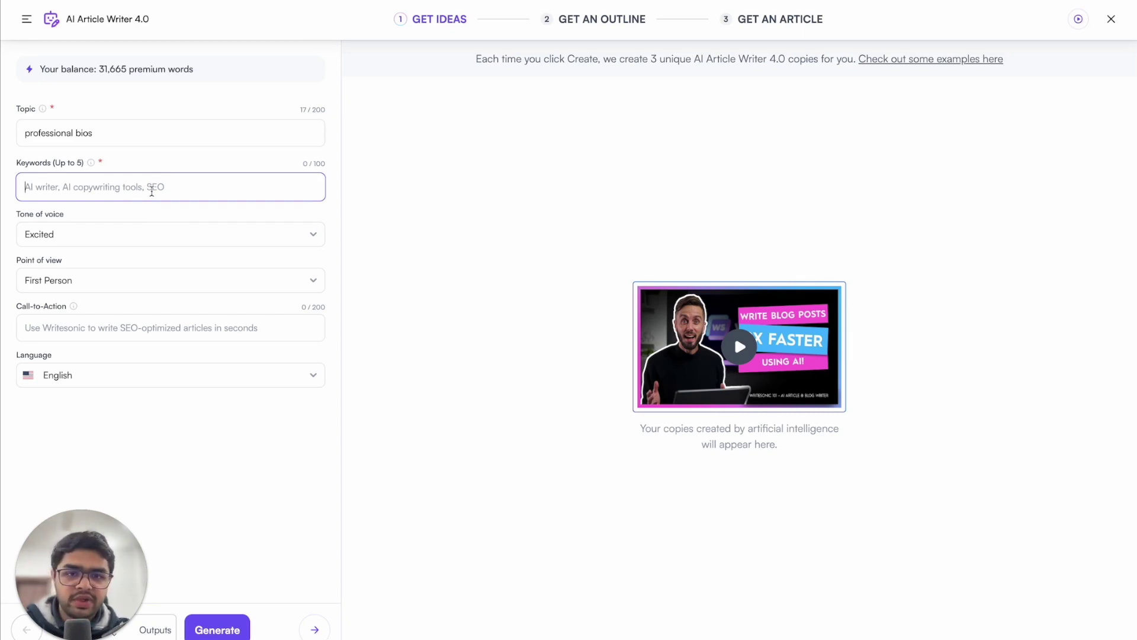
key("shift+Tab")
key("ctrl+c")
key("Tab")
key("ctrl+v")
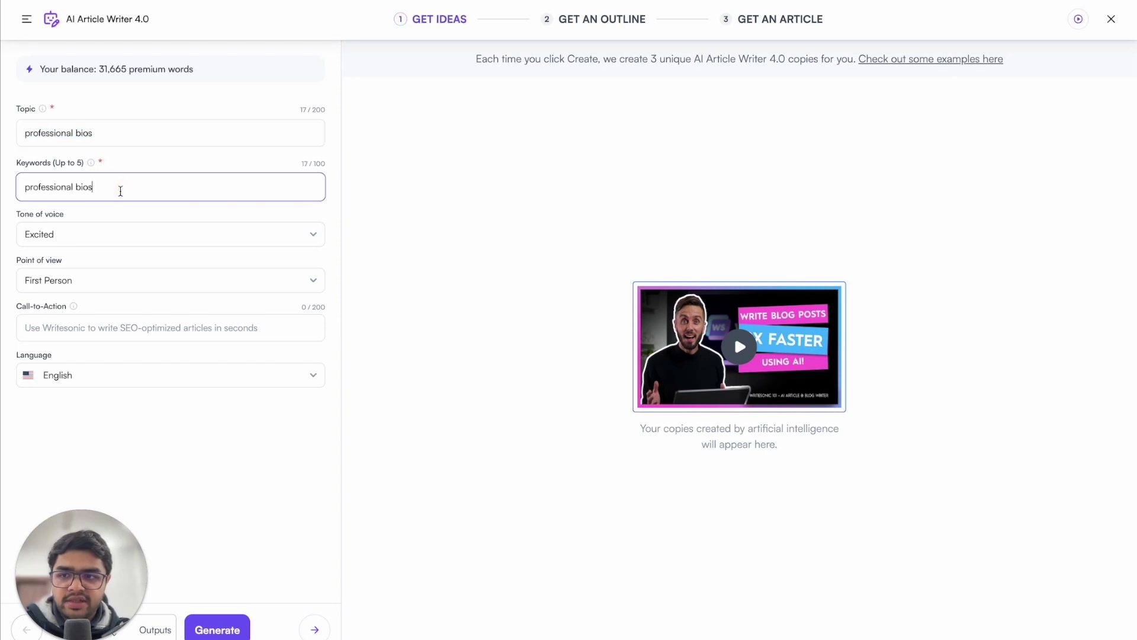
type(",")
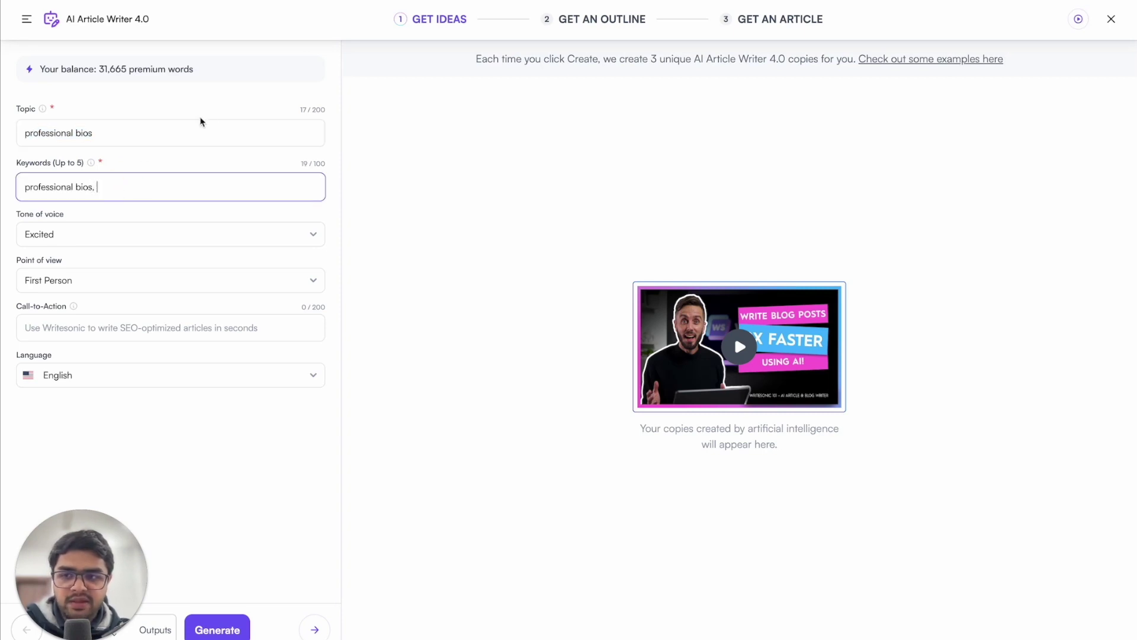
key("ctrl+Tab")
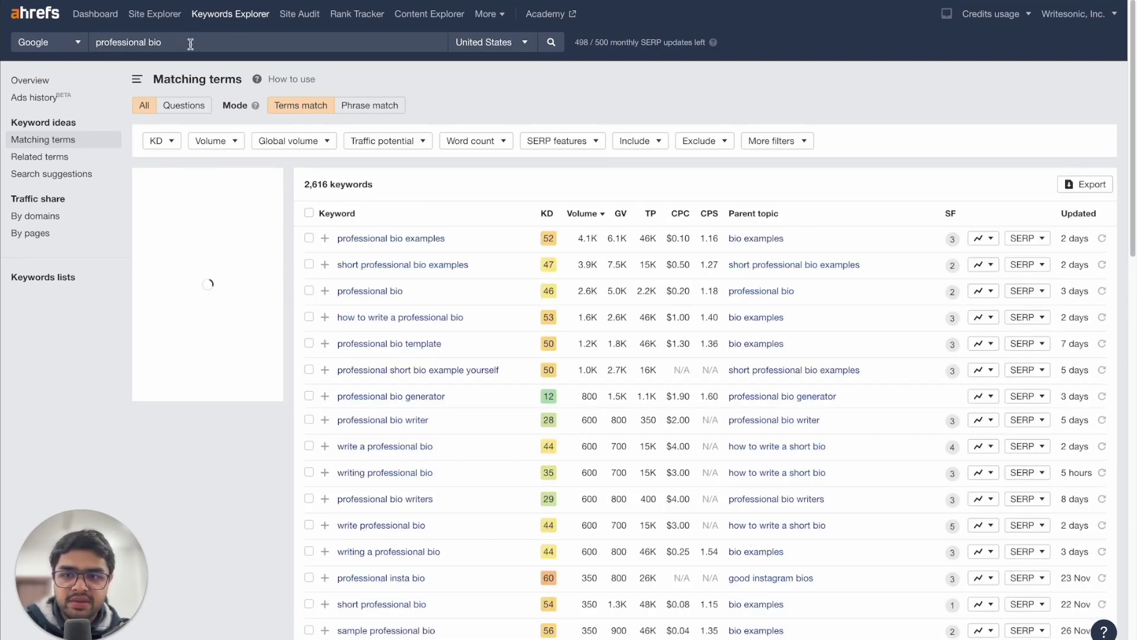
Step: Add Ahrefs term 'professional bio examples' to the keywords and select 'short professional bio examples'
scroll(375, 169, "down", 2)
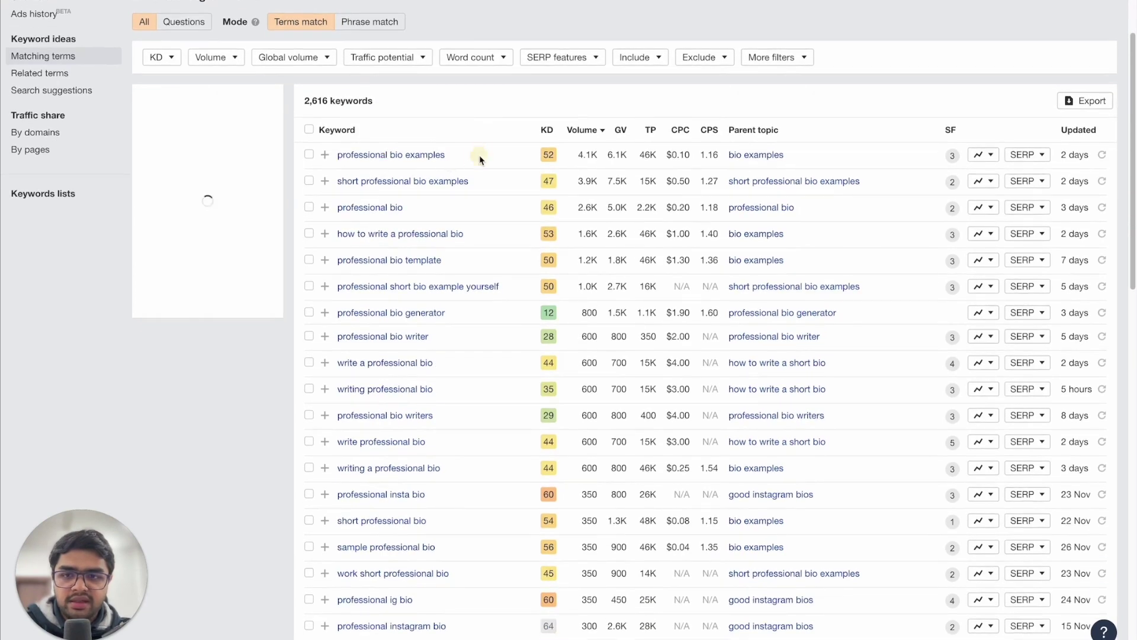
left_click_drag(480, 158, 336, 156)
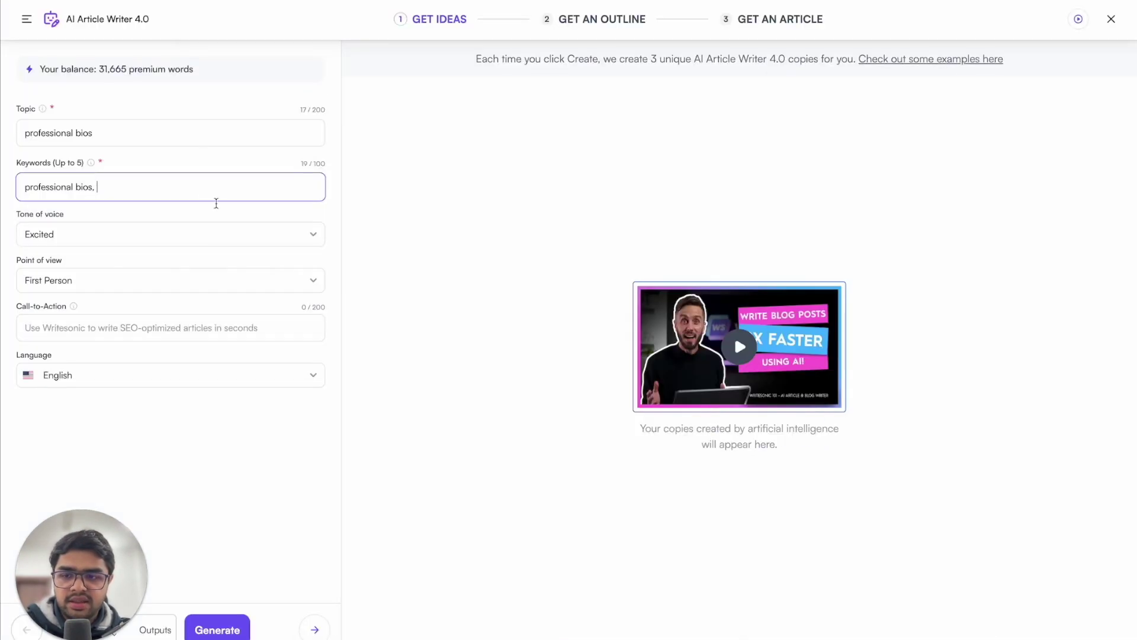
key("ctrl+v")
type(",")
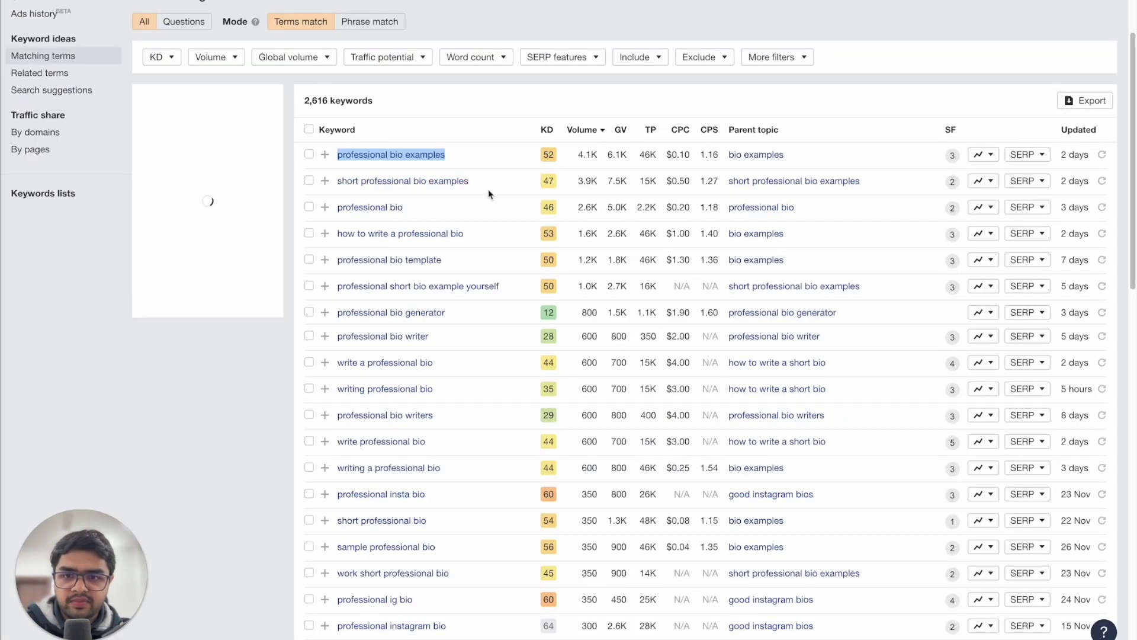
left_click_drag(471, 181, 336, 180)
Step: Add 'short professional bio examples' and 'Linkedin bios' to keywords and set tone to Engaging
key("ctrl+v")
type(", Linkedin bios")
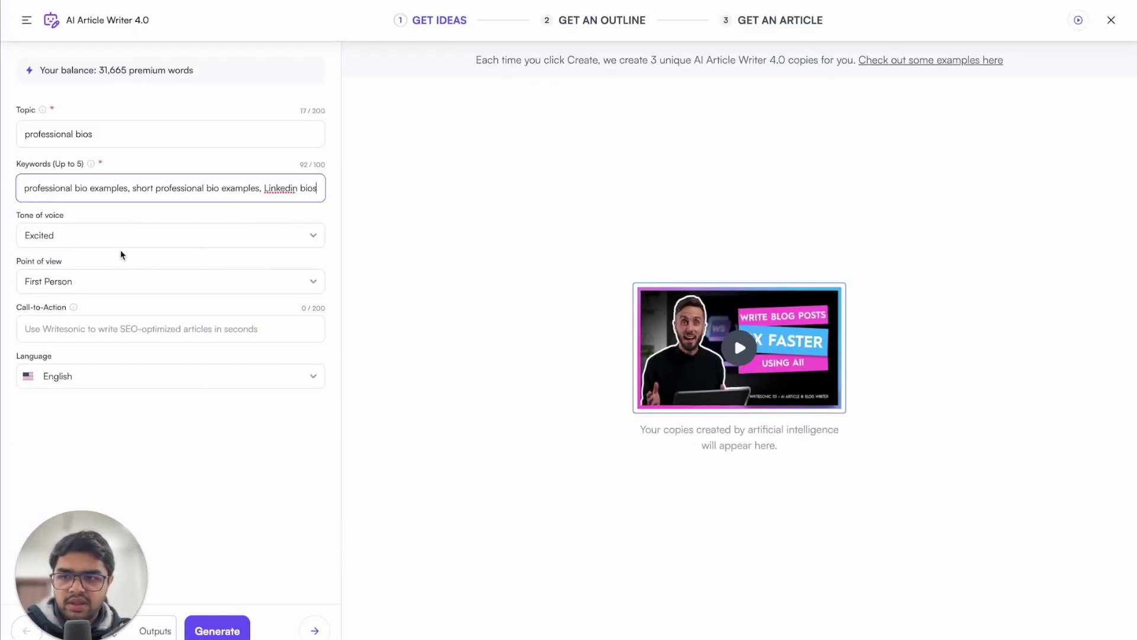
left_click(312, 236)
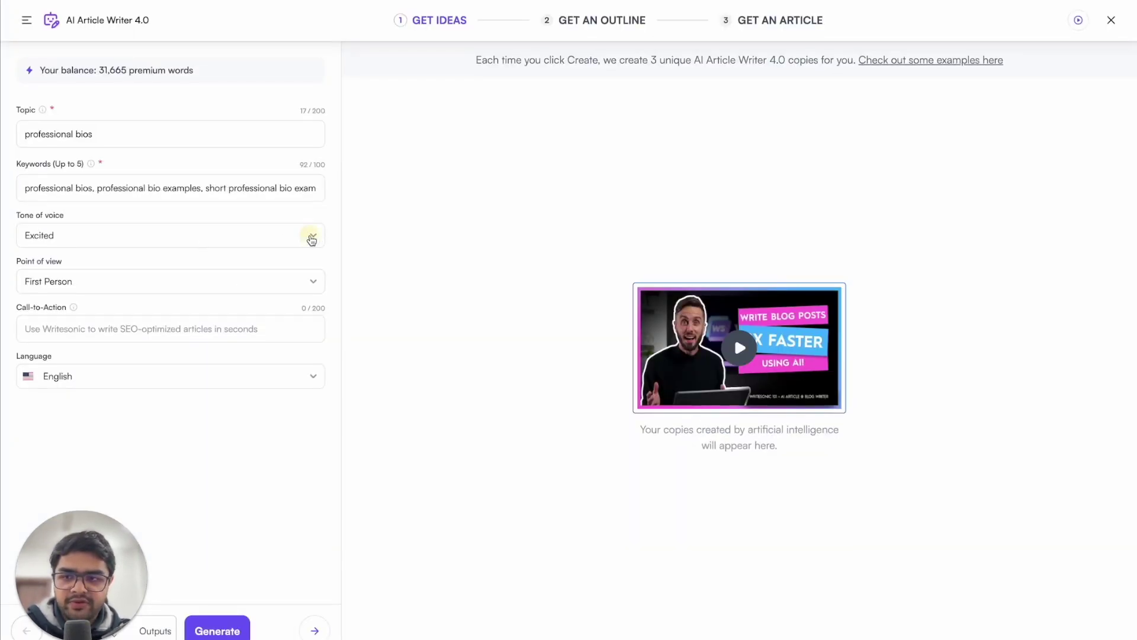
scroll(220, 318, "down", 2)
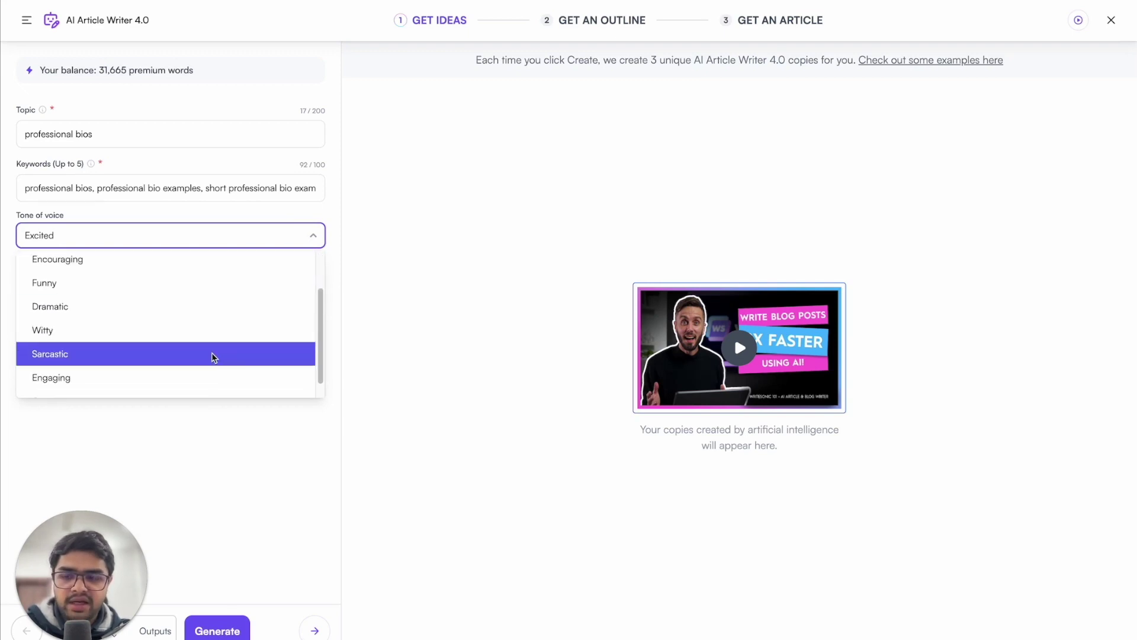
scroll(214, 355, "down", 1)
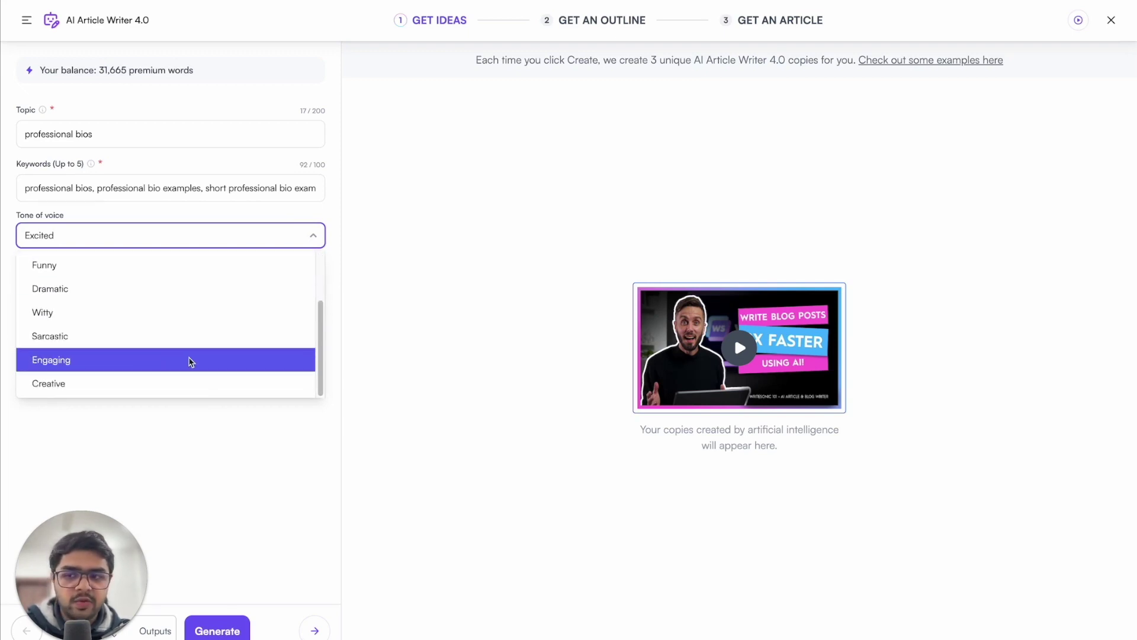
left_click(191, 359)
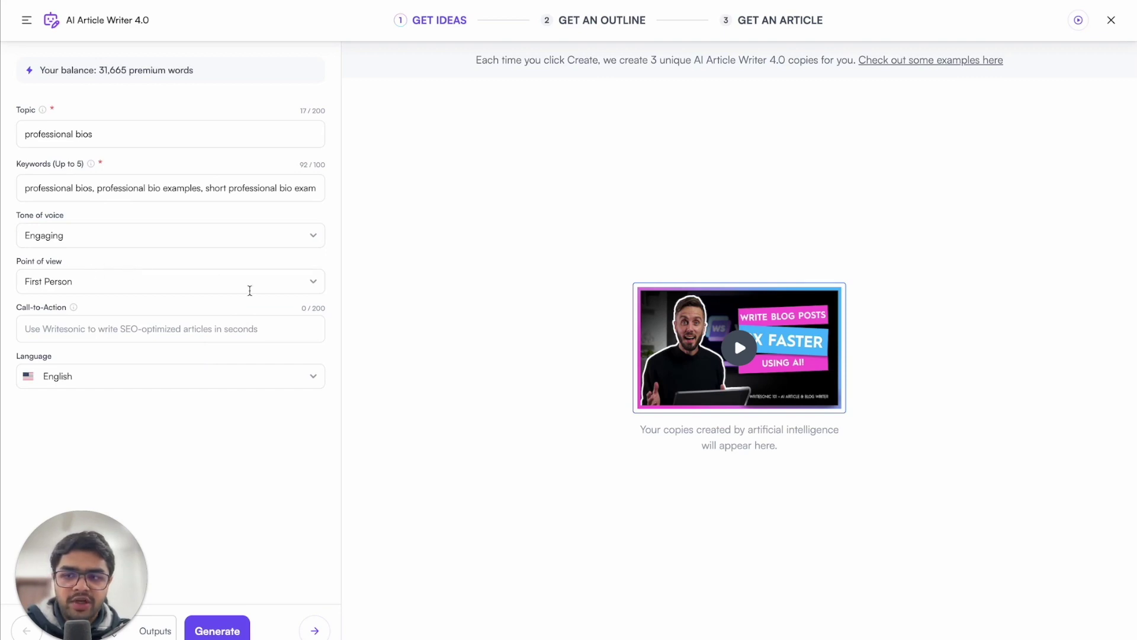
Step: Keep First Person point of view, paste the call-to-action, and generate title ideas
left_click(307, 281)
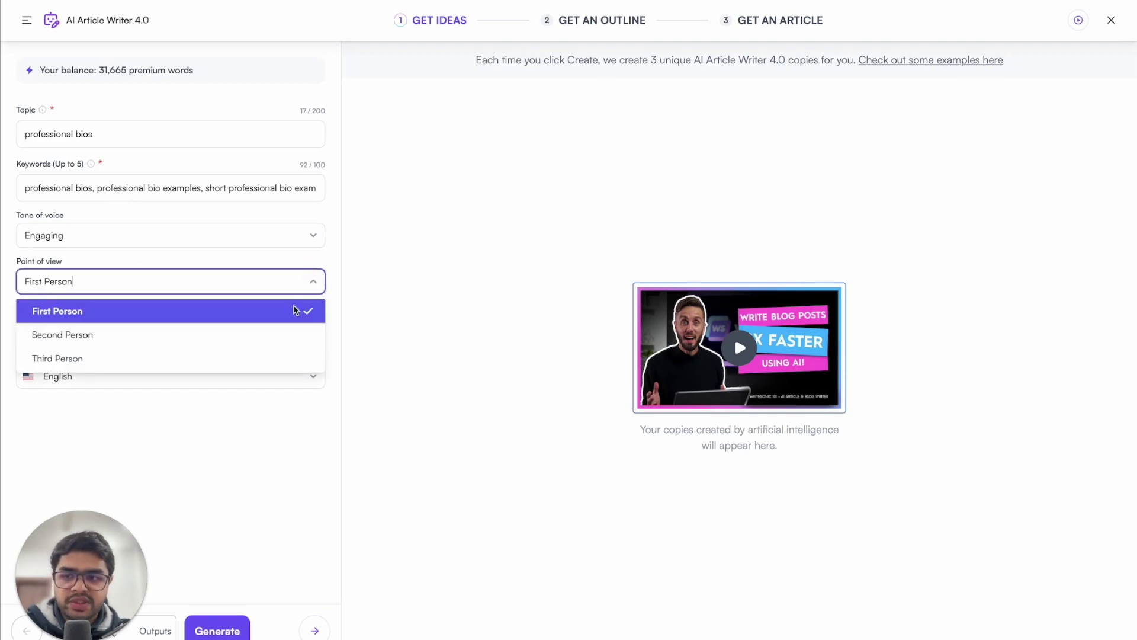
left_click(351, 314)
left_click(157, 334)
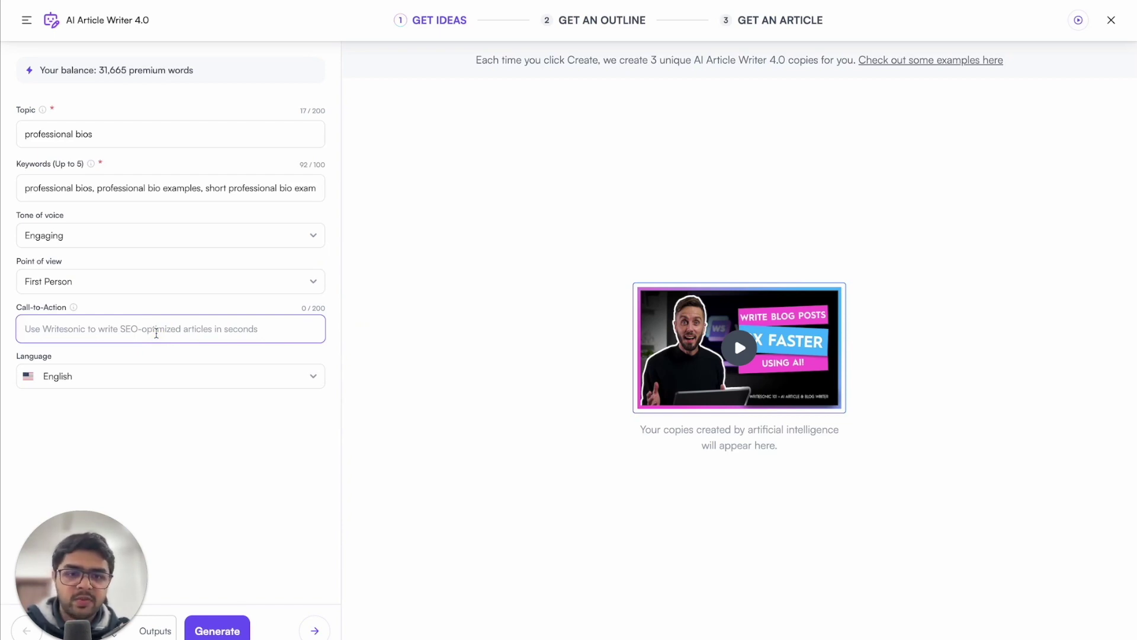
key("super+v")
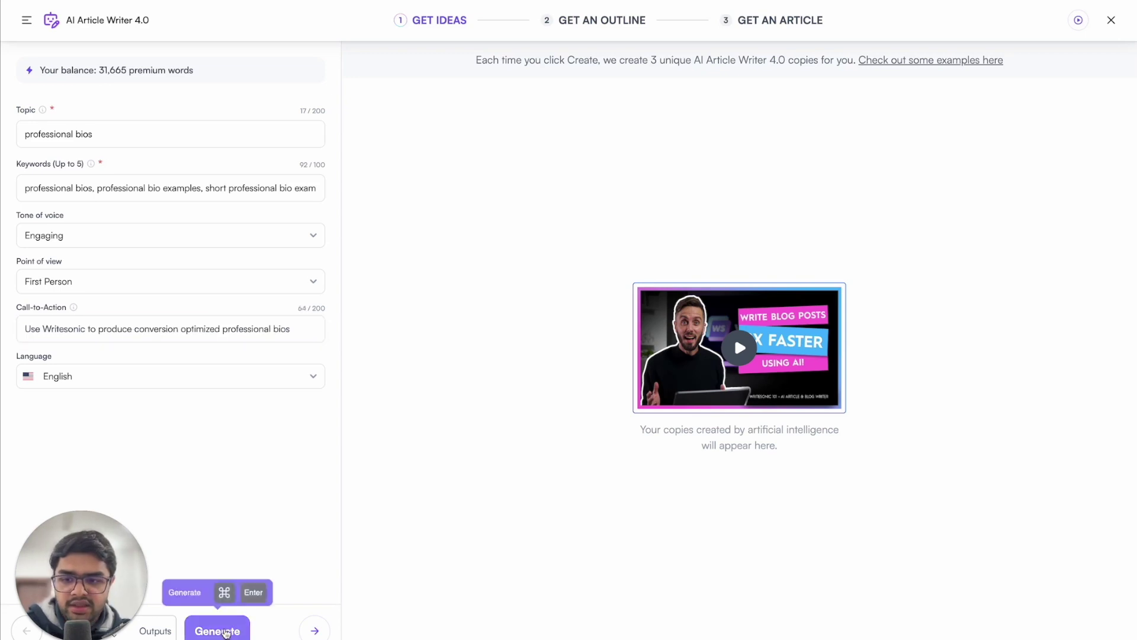
key("super+Return")
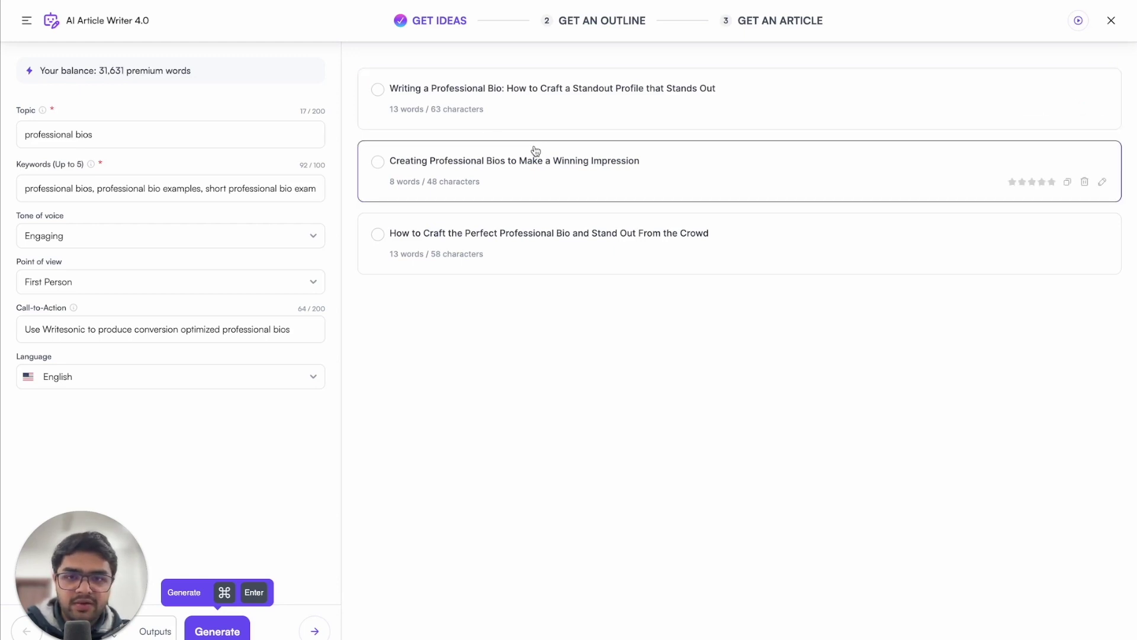
Step: Choose the 'Writing a Professional Bio' title idea and generate outlines for it
left_click(559, 116)
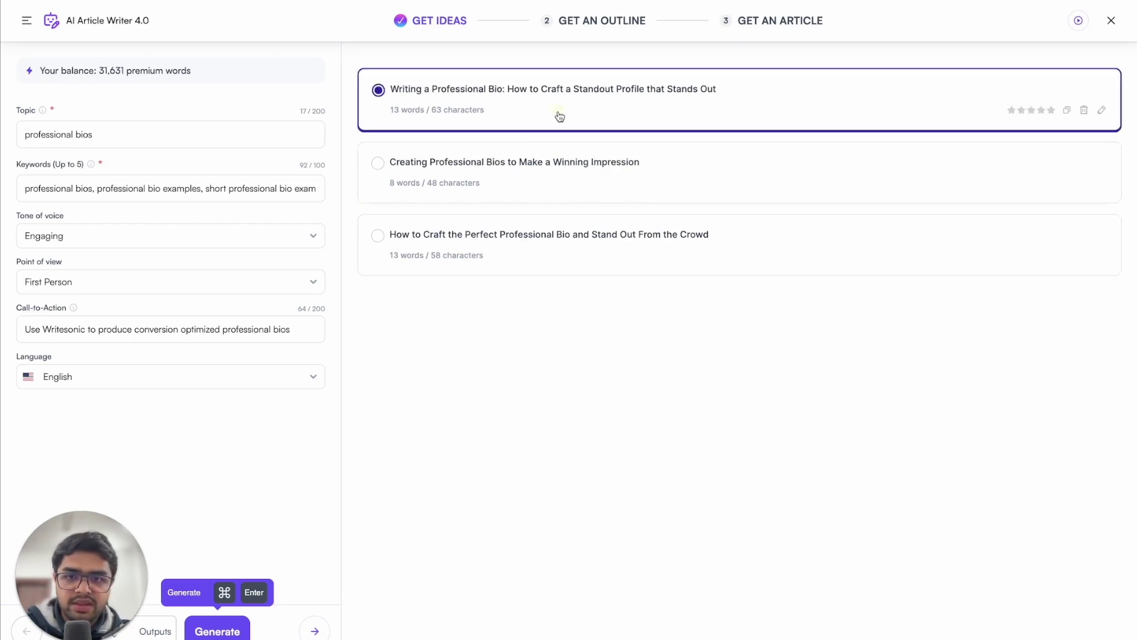
left_click(218, 629)
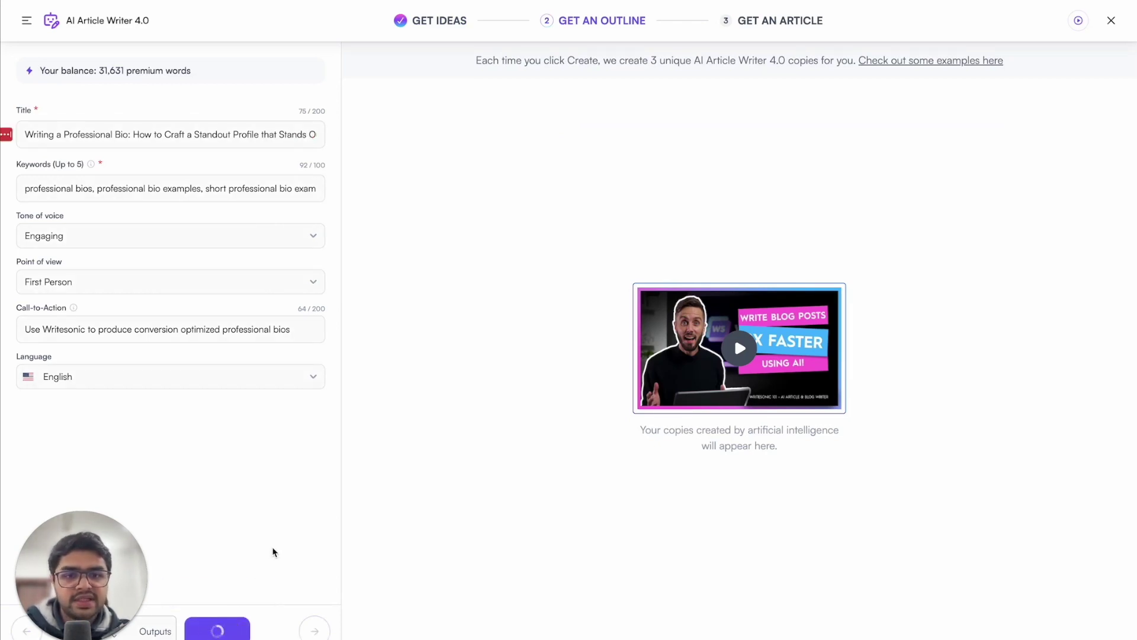
scroll(472, 401, "down", 2)
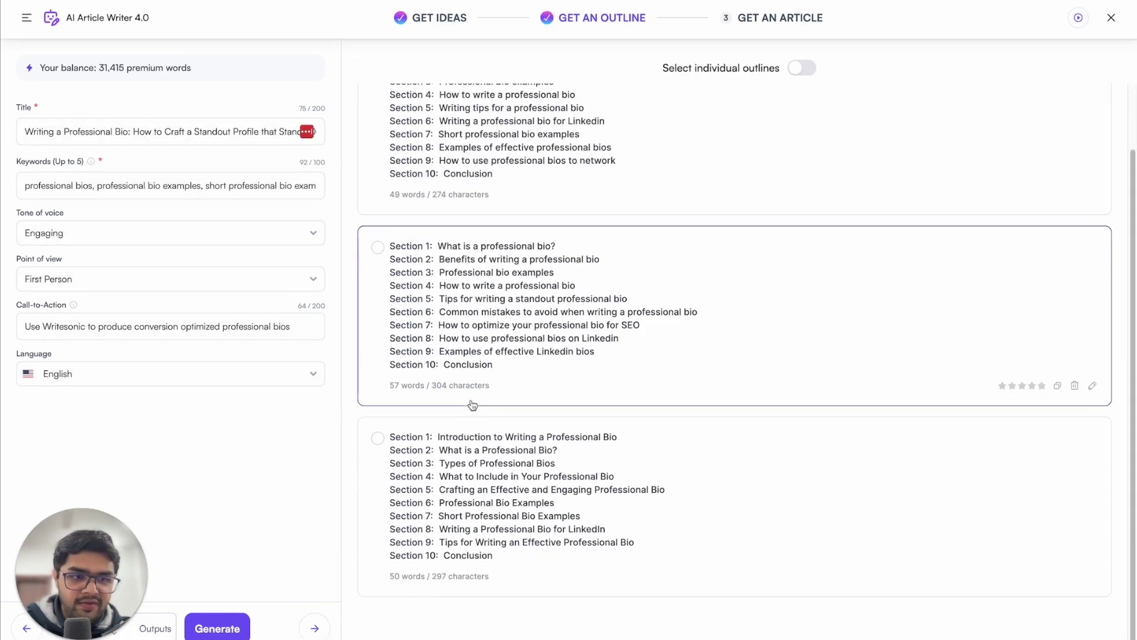
scroll(541, 426, "up", 2)
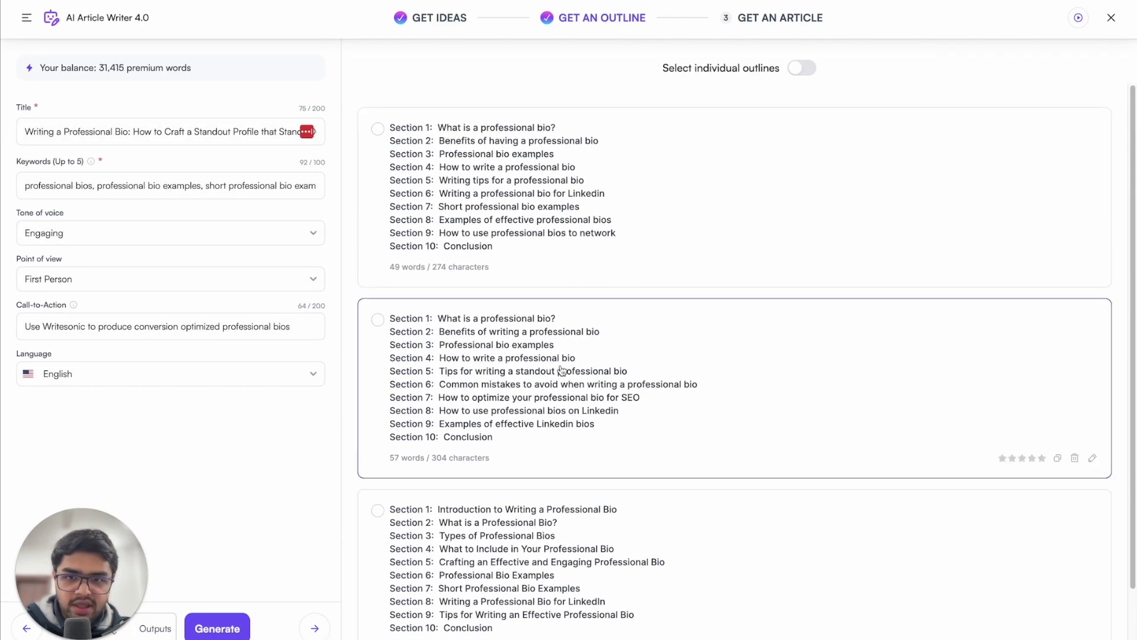
Step: Select the first ten-section outline and generate the 1200-word article
left_click(524, 214)
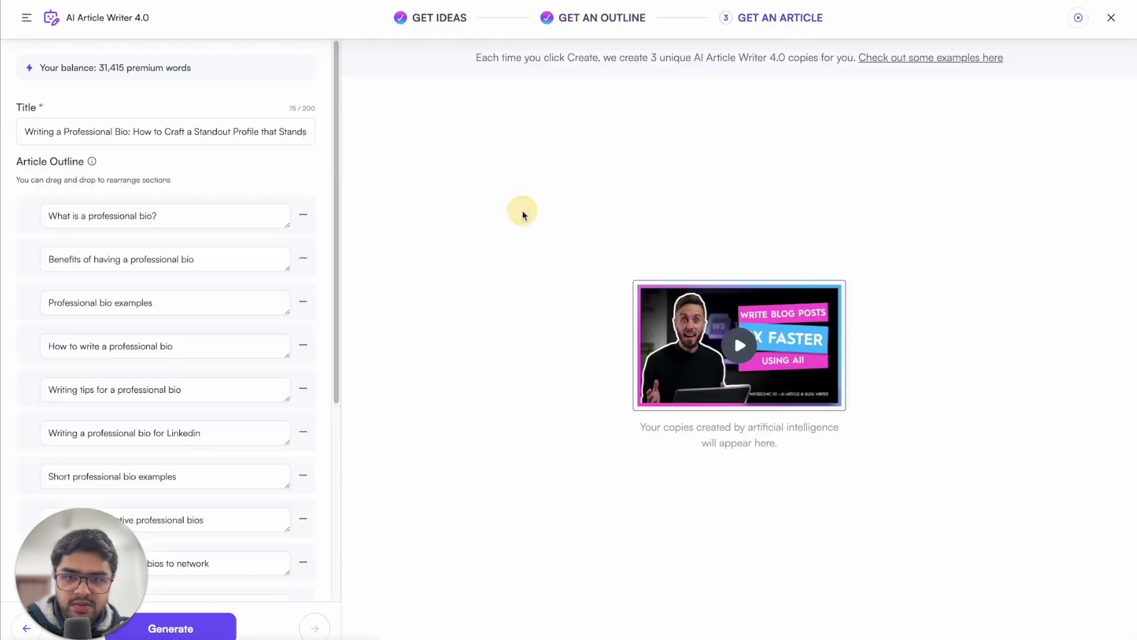
scroll(314, 415, "down", 5)
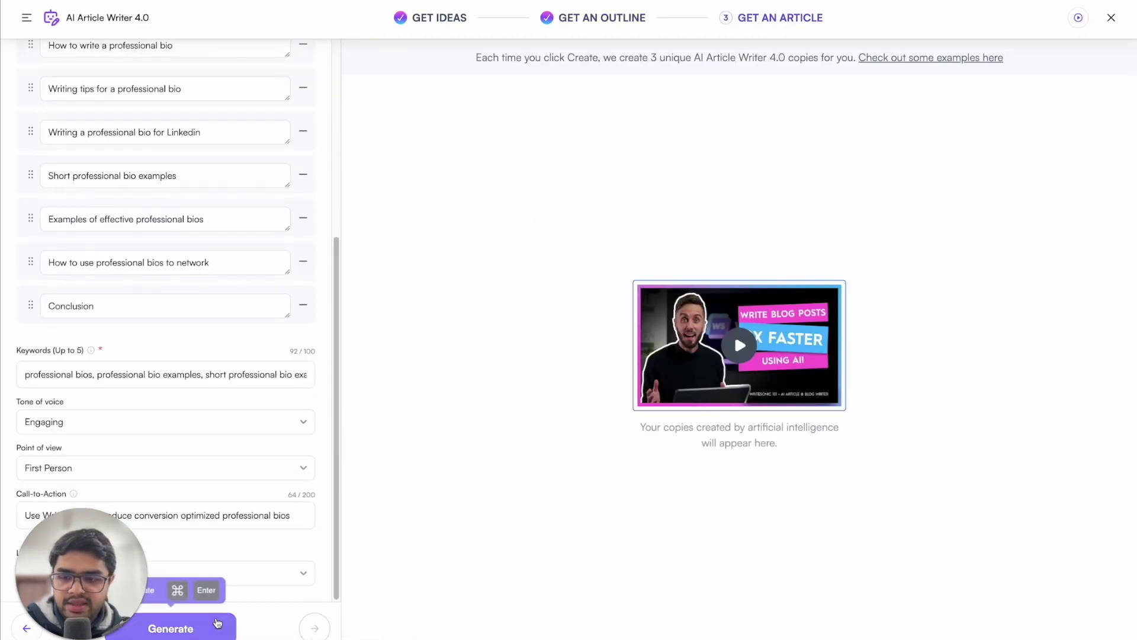
left_click(217, 622)
Step: Scroll through the generated professional bio article to review every section
left_click_drag(109, 592, 100, 393)
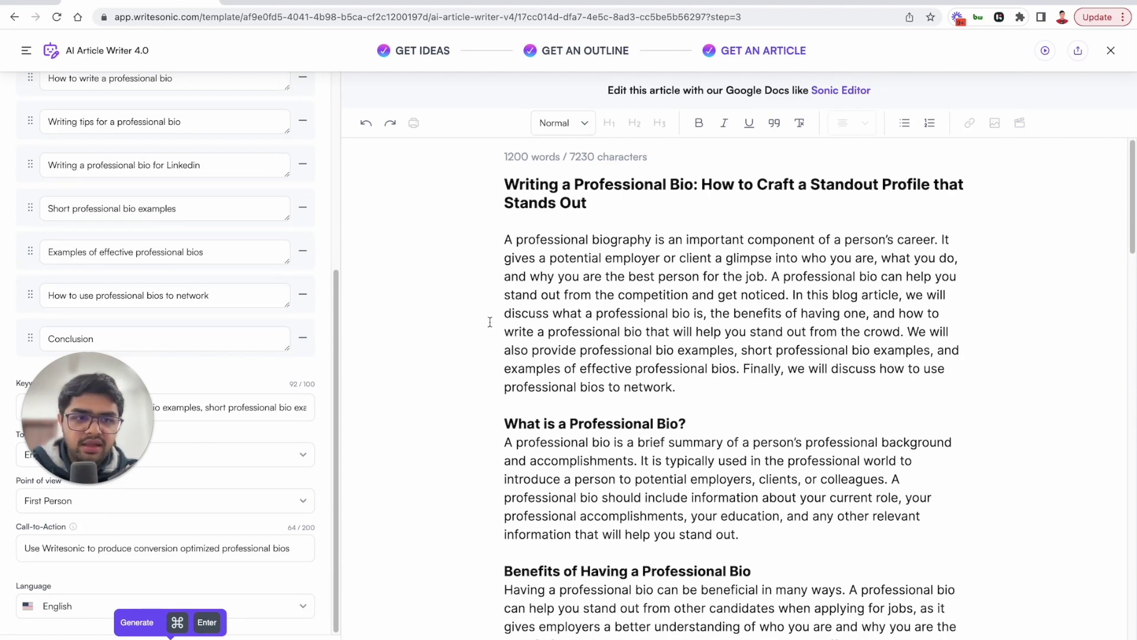
scroll(490, 321, "down", 10)
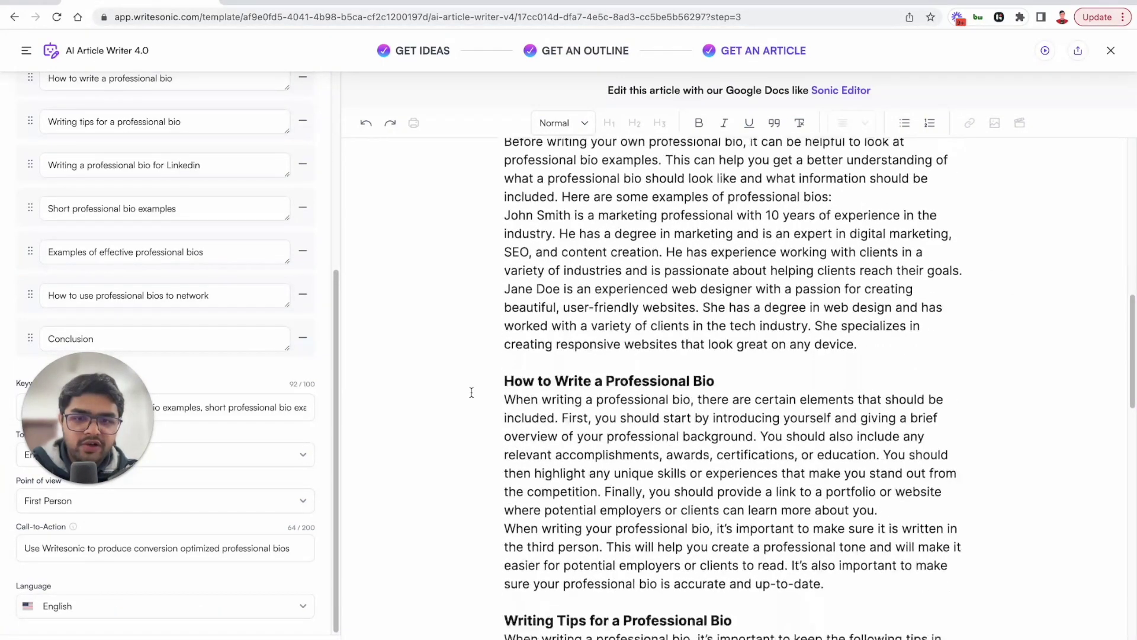
scroll(471, 392, "down", 7)
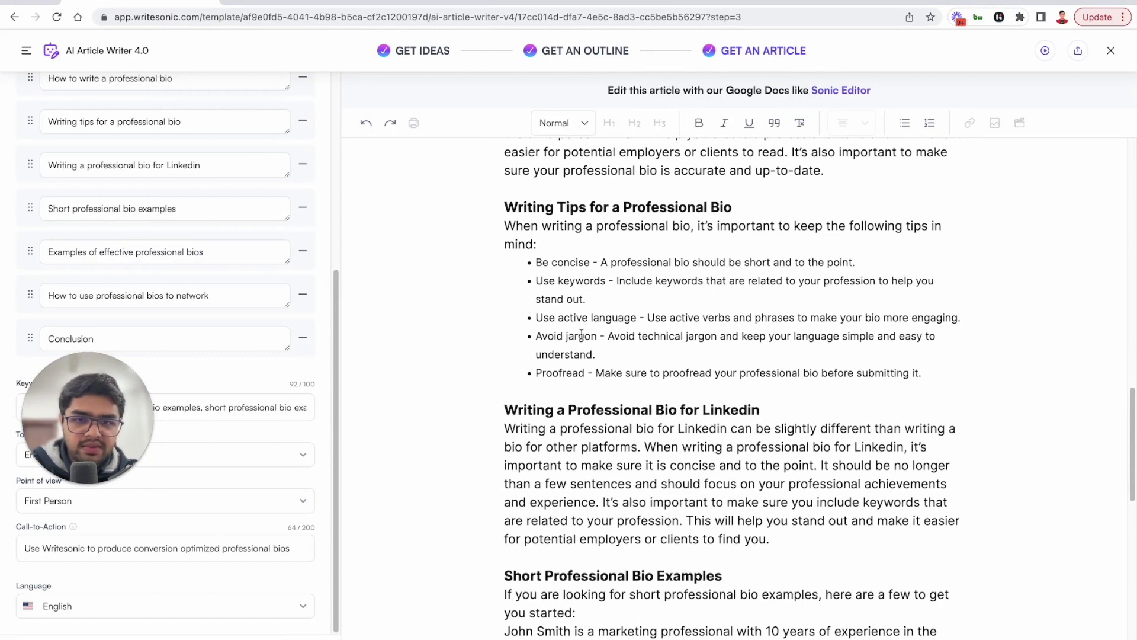
scroll(582, 329, "down", 1)
scroll(579, 266, "up", 1)
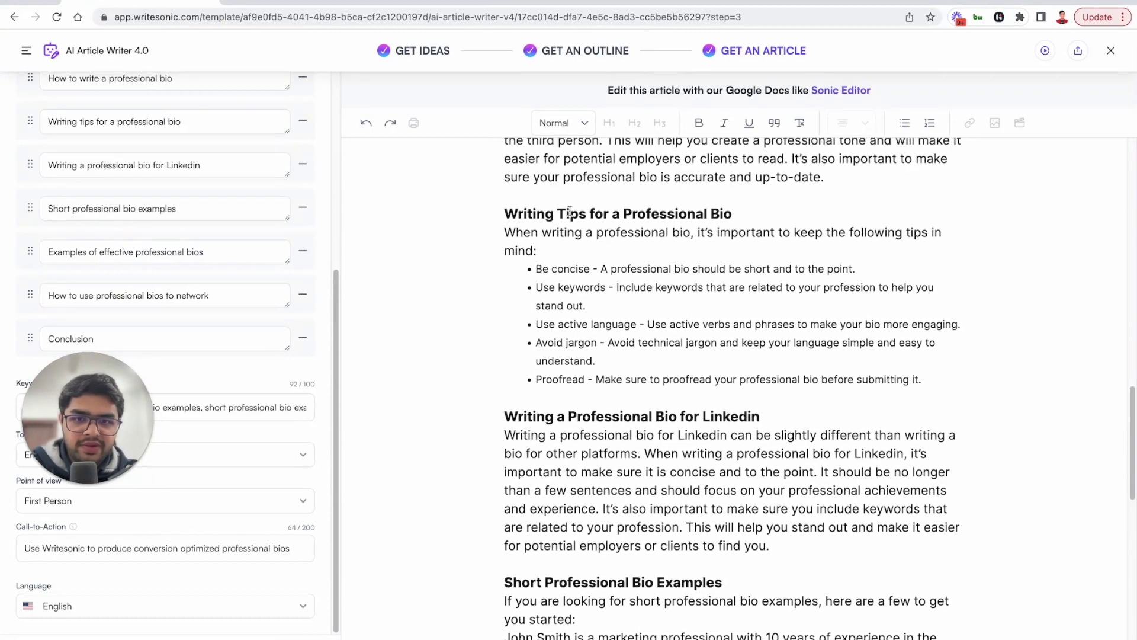
scroll(562, 363, "down", 8)
scroll(562, 363, "up", 3)
scroll(562, 415, "down", 6)
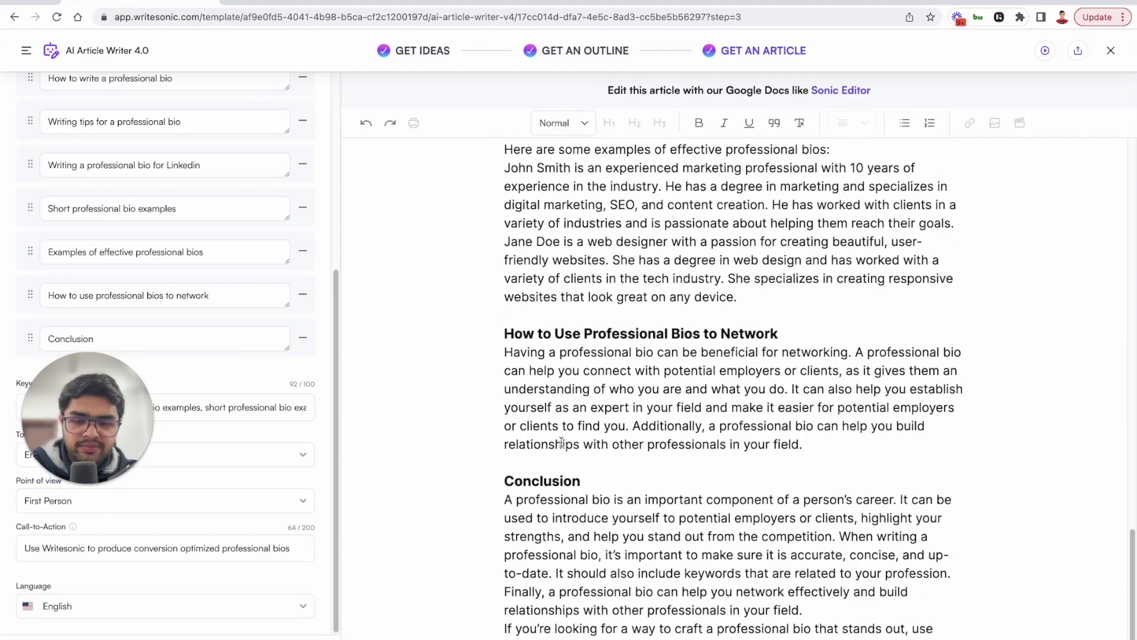
scroll(561, 443, "down", 2)
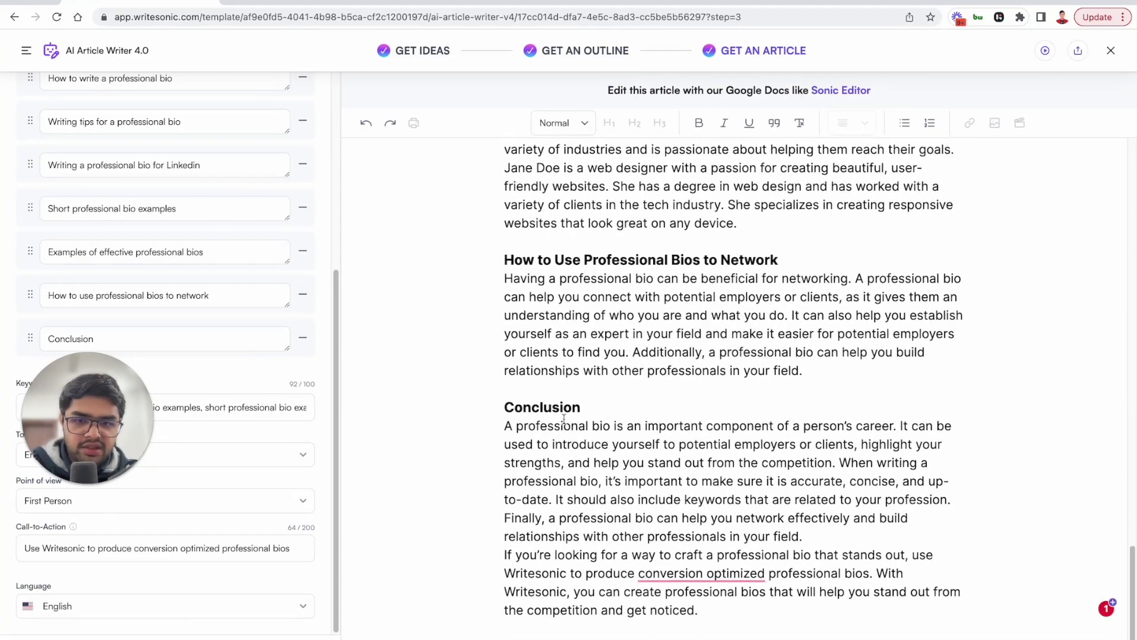
scroll(592, 436, "up", 20)
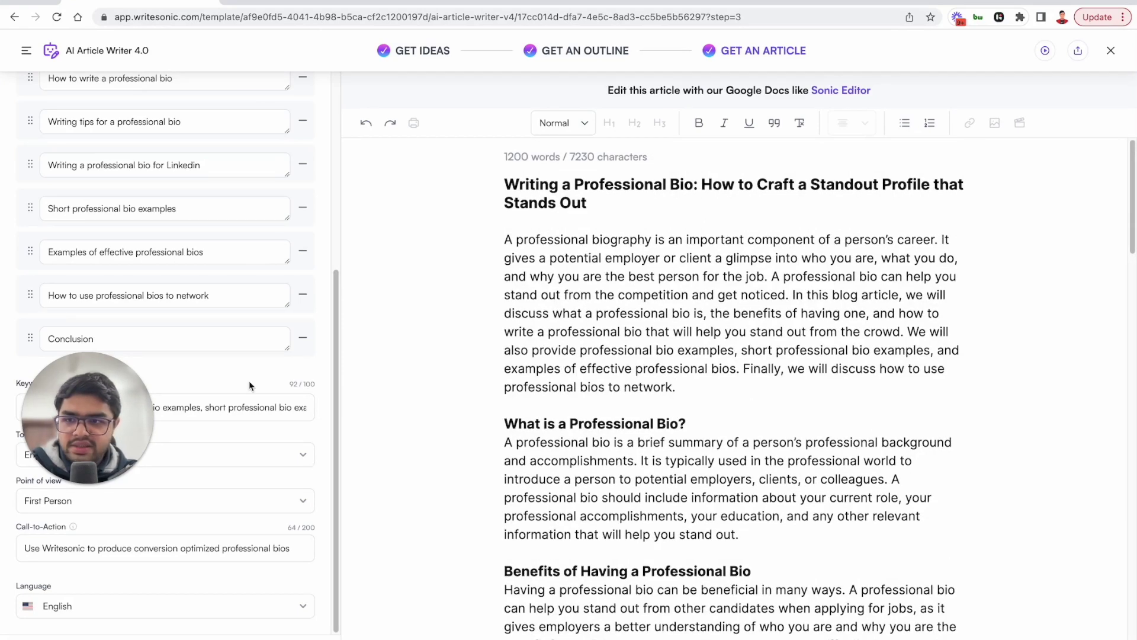
scroll(246, 383, "up", 5)
scroll(234, 382, "down", 5)
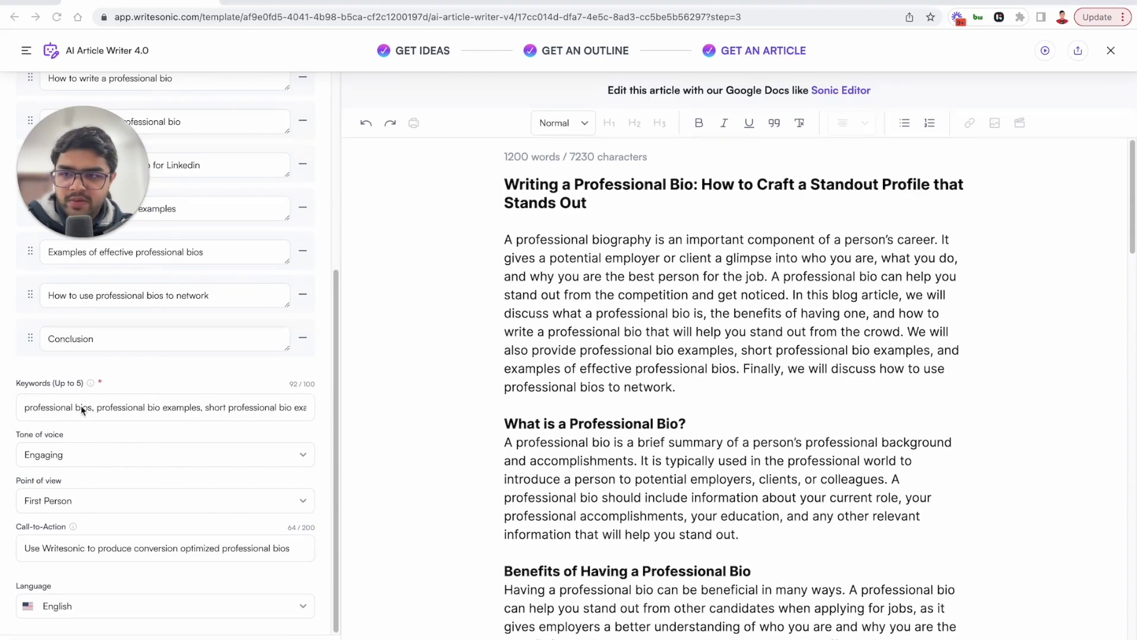
left_click(549, 336)
key("ctrl+f")
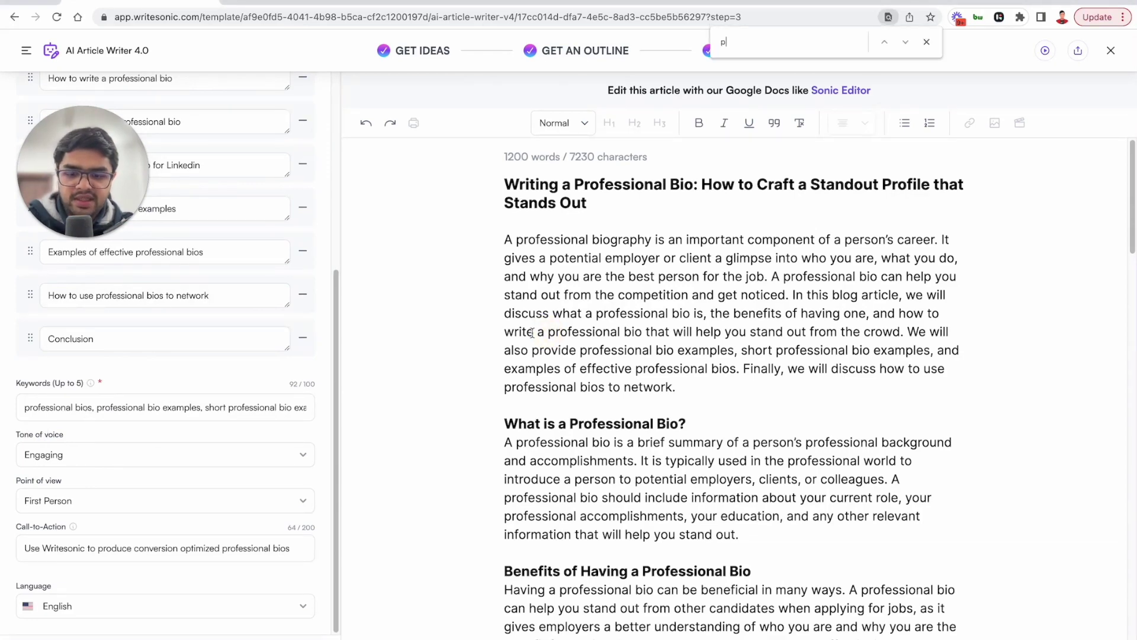
type("professional bio")
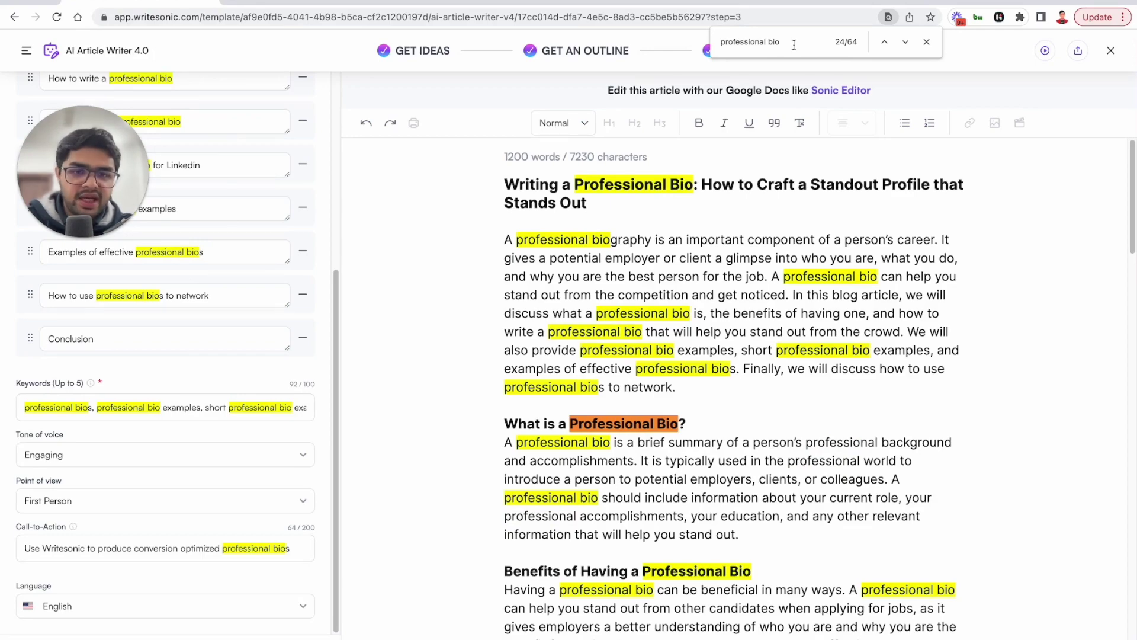
scroll(683, 372, "down", 2)
scroll(684, 371, "down", 15)
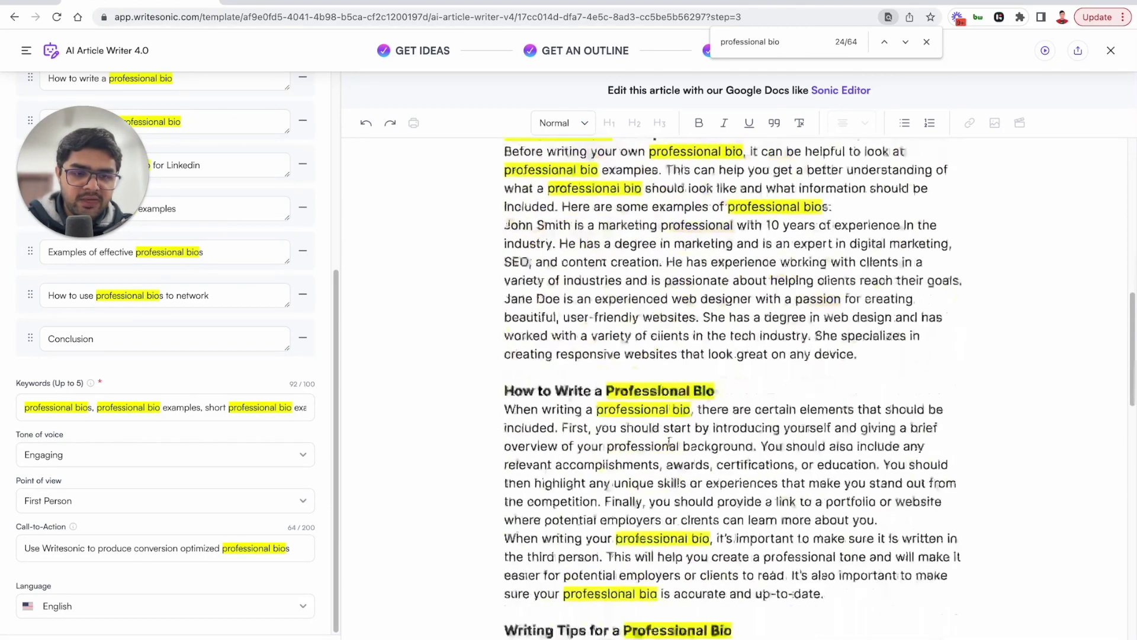
scroll(533, 488, "down", 1)
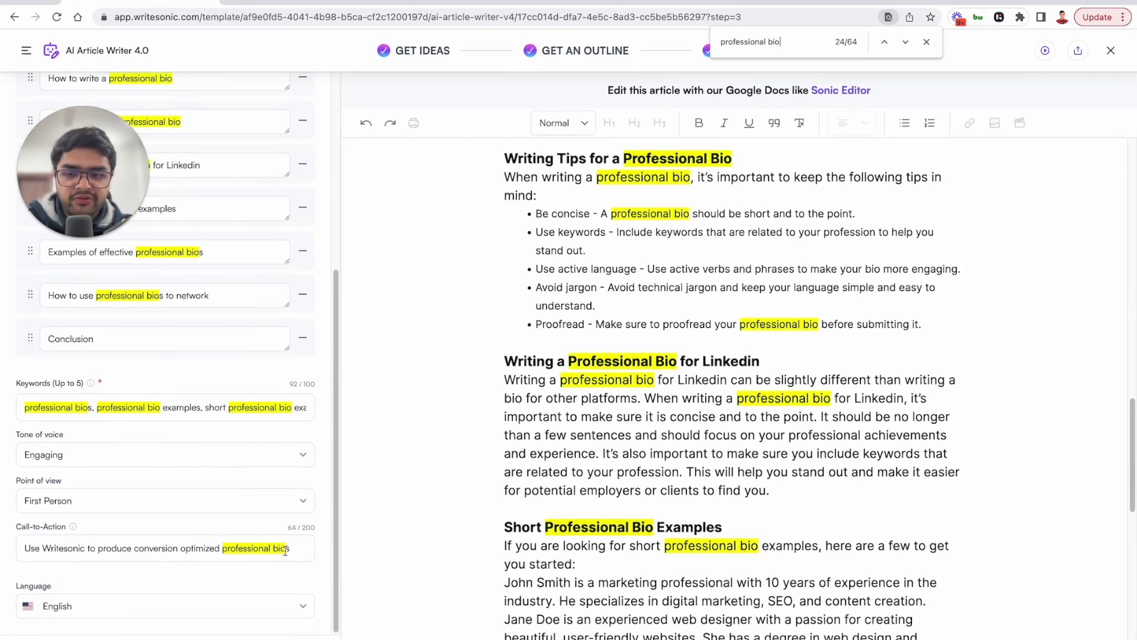
scroll(510, 492, "down", 2)
key("ctrl+f")
type("wr")
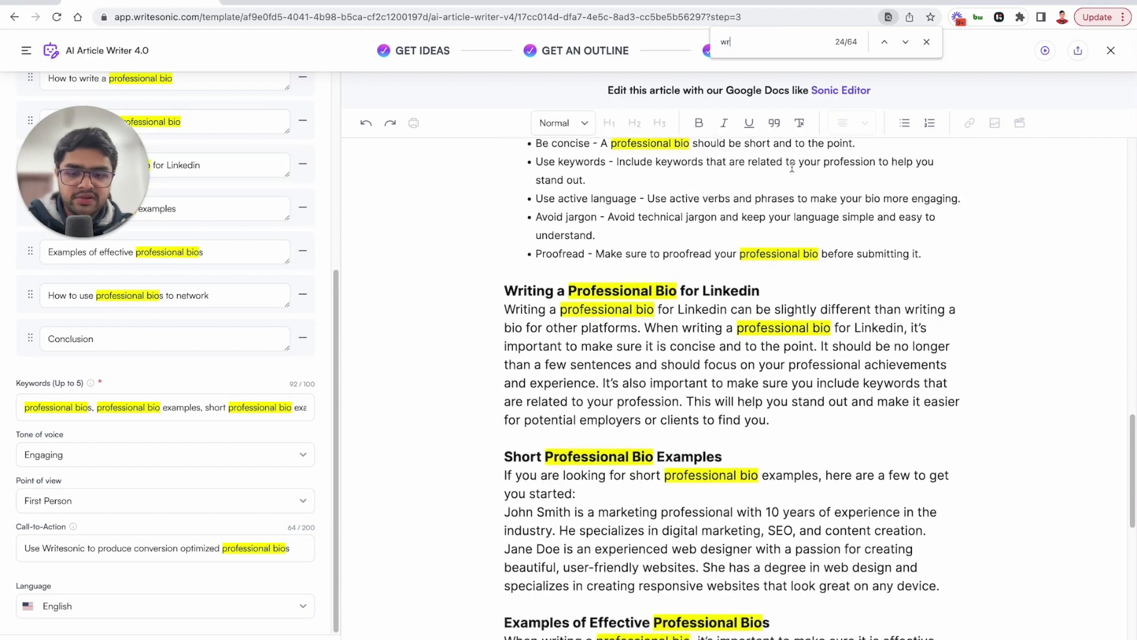
type("itesonic")
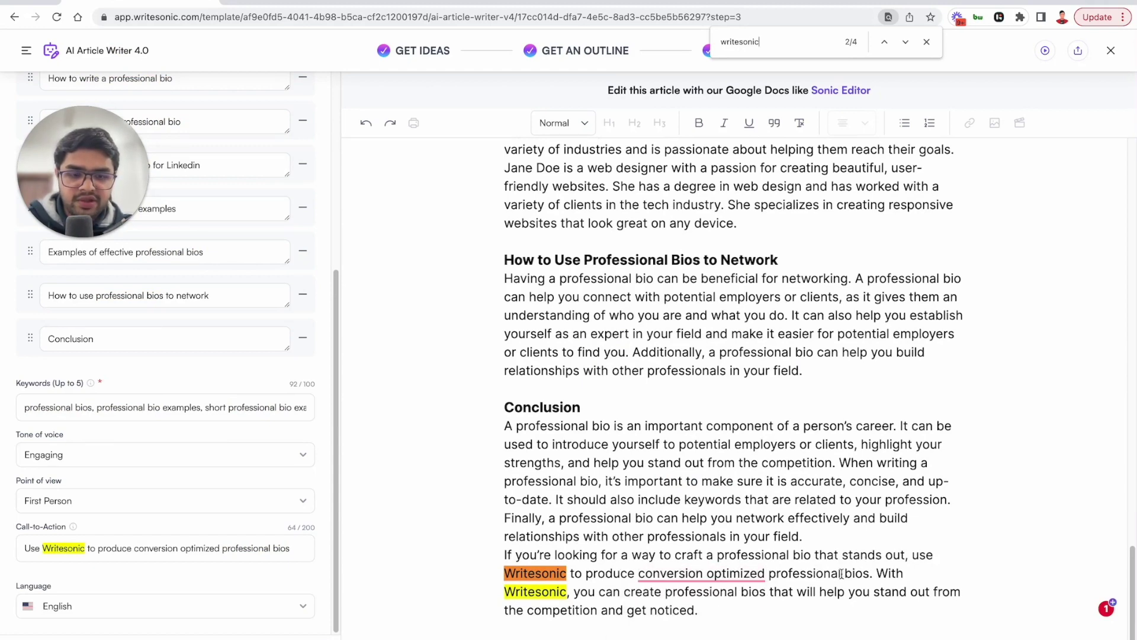
scroll(882, 573, "up", 20)
key("Escape")
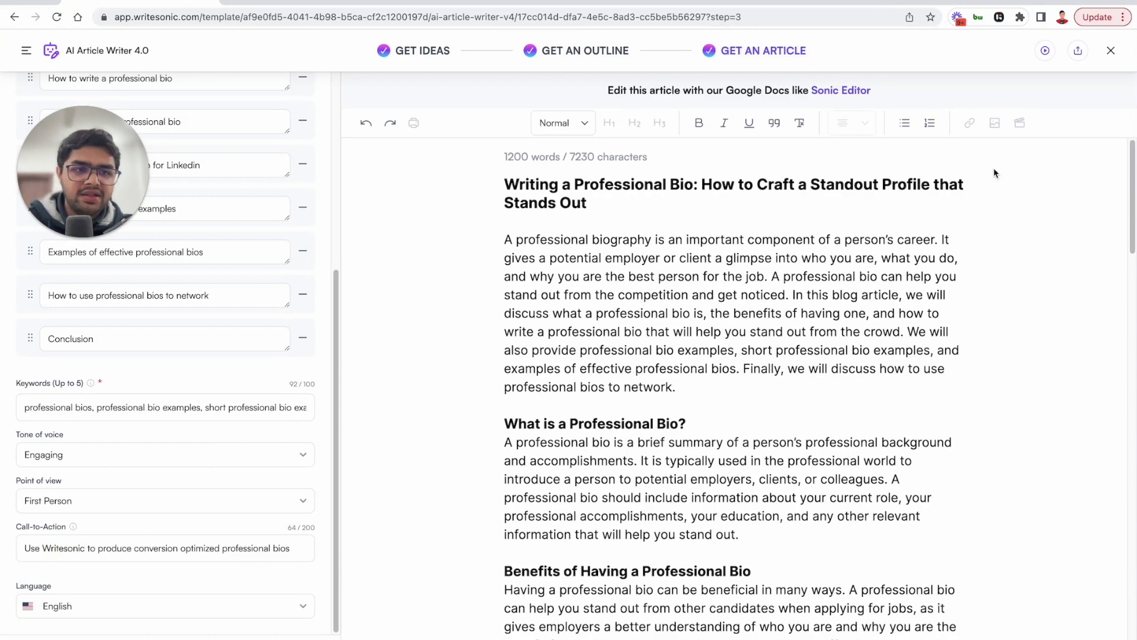
left_click(1078, 51)
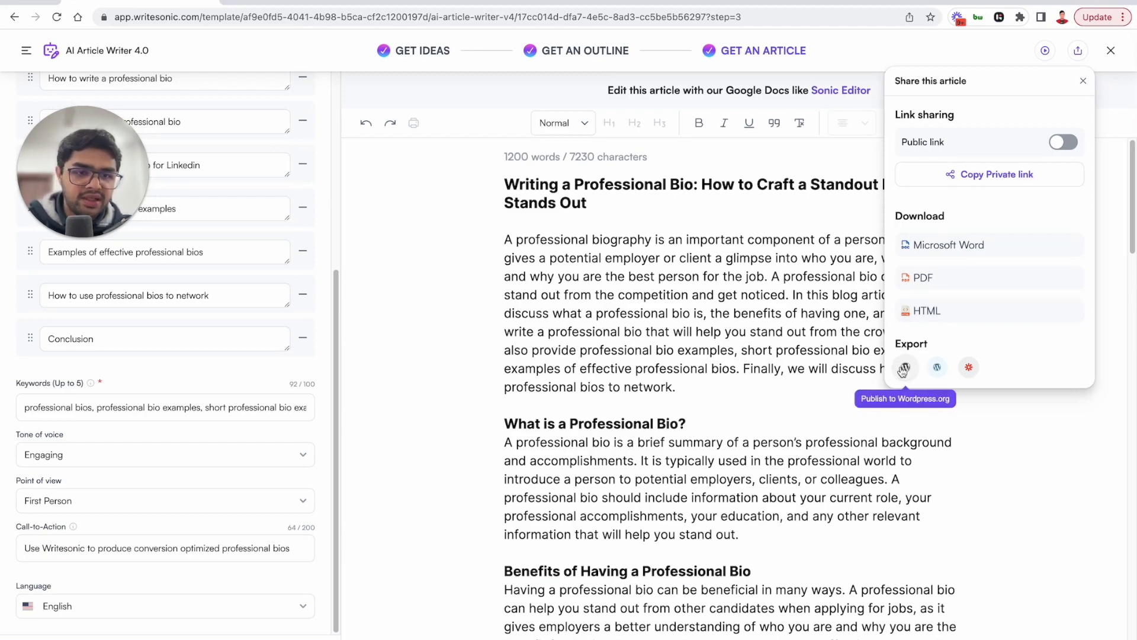
left_click(749, 409)
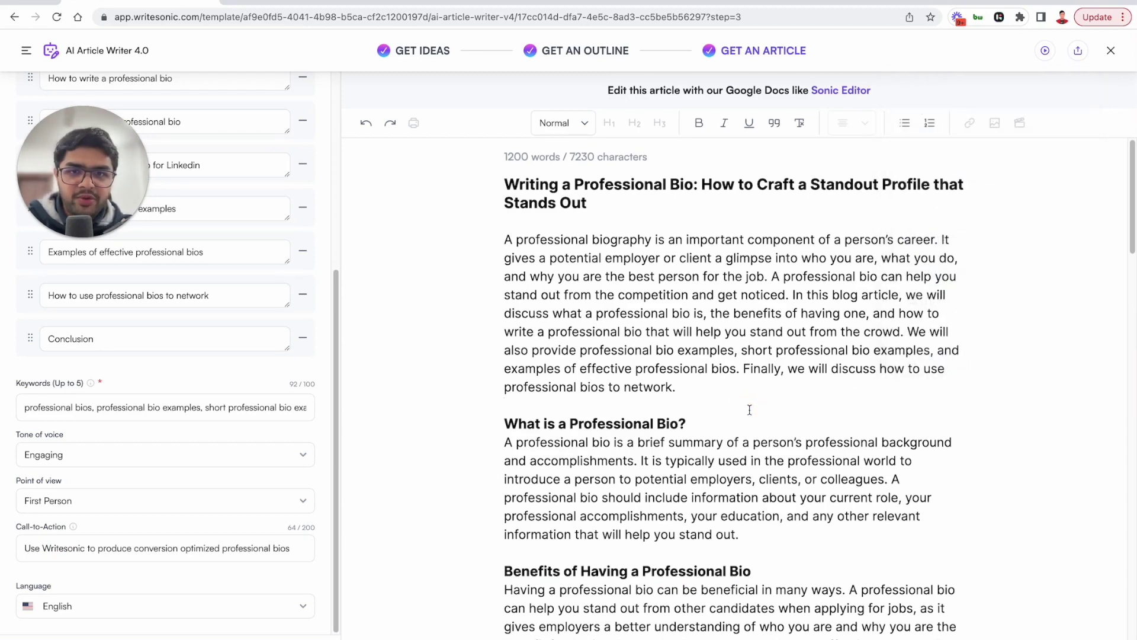